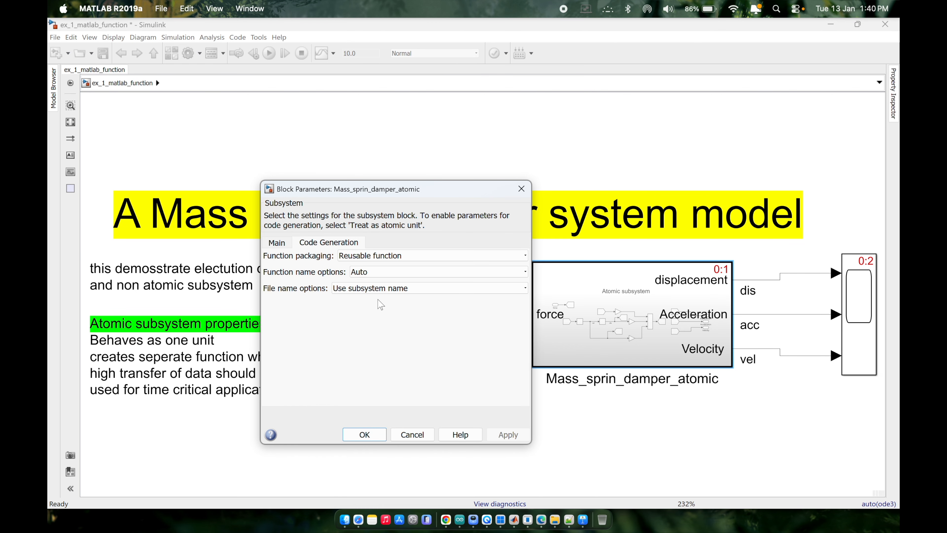
# Set the Mass_sprin_damper_atomic subsystem's function name and file name options for code generation to Use subsystem name and accept the settings.
pyautogui.click(350, 256)
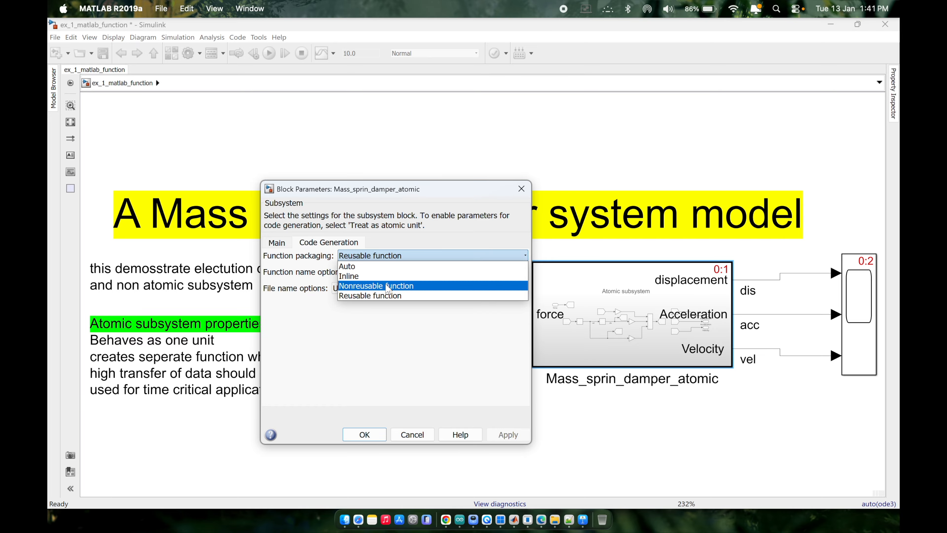
pyautogui.click(369, 324)
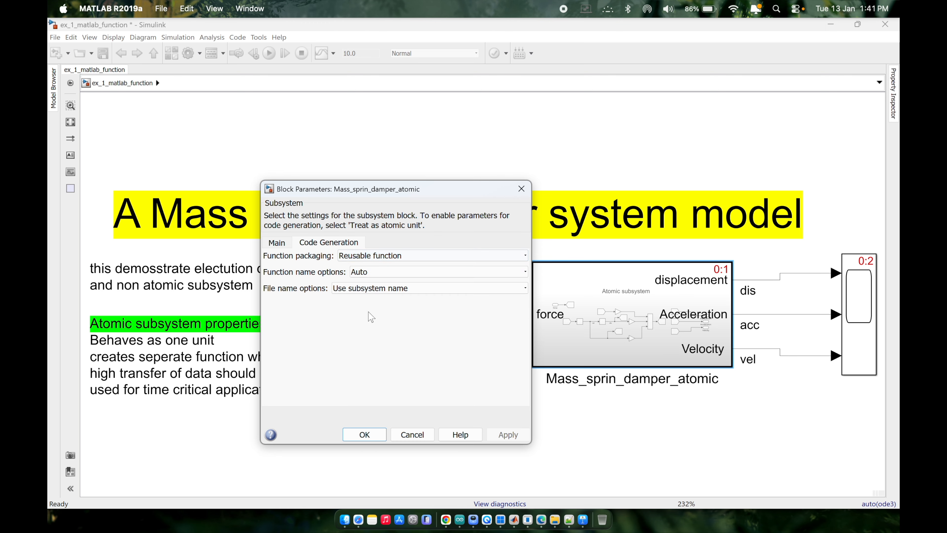
pyautogui.click(399, 273)
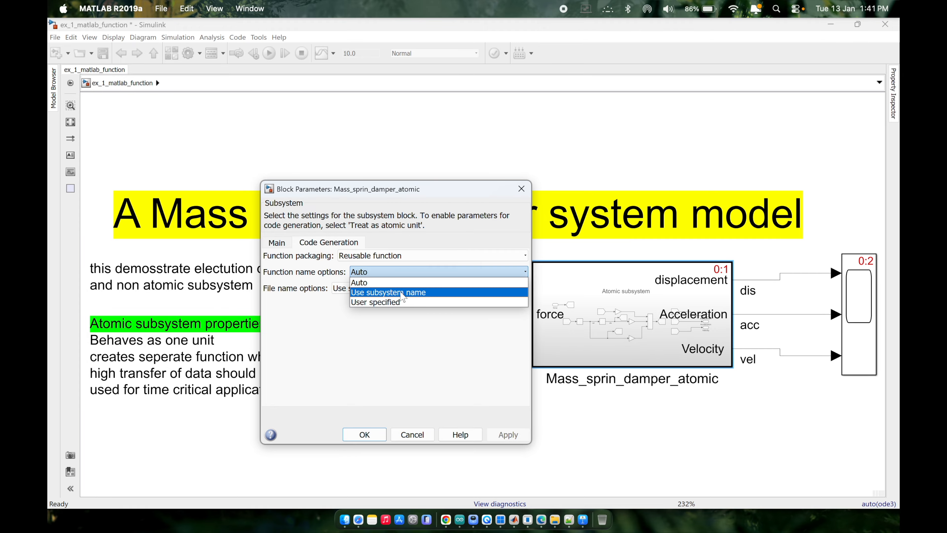
pyautogui.click(377, 296)
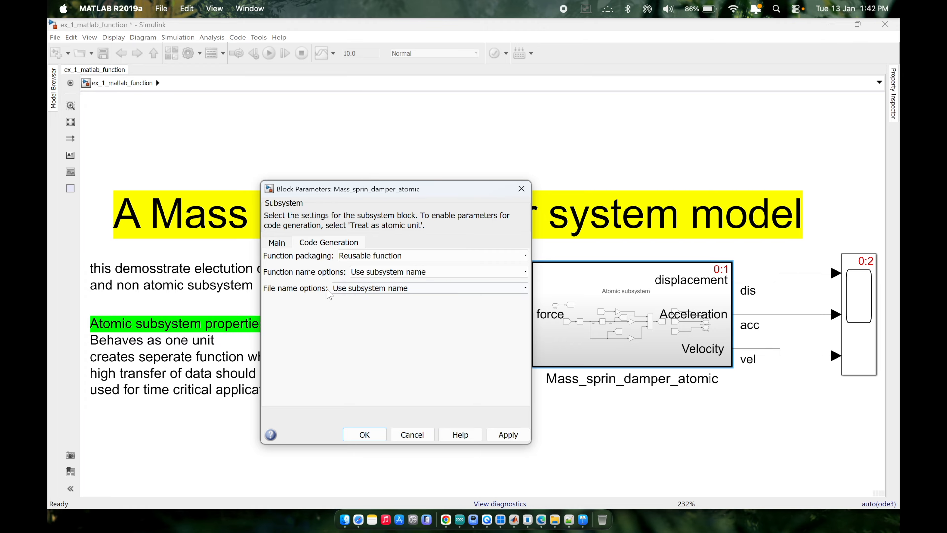
pyautogui.click(356, 292)
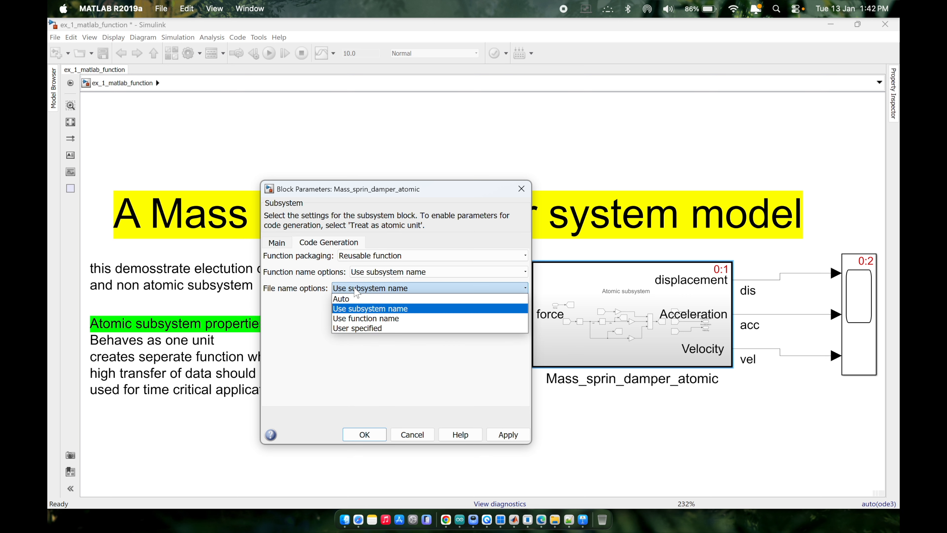
pyautogui.click(342, 312)
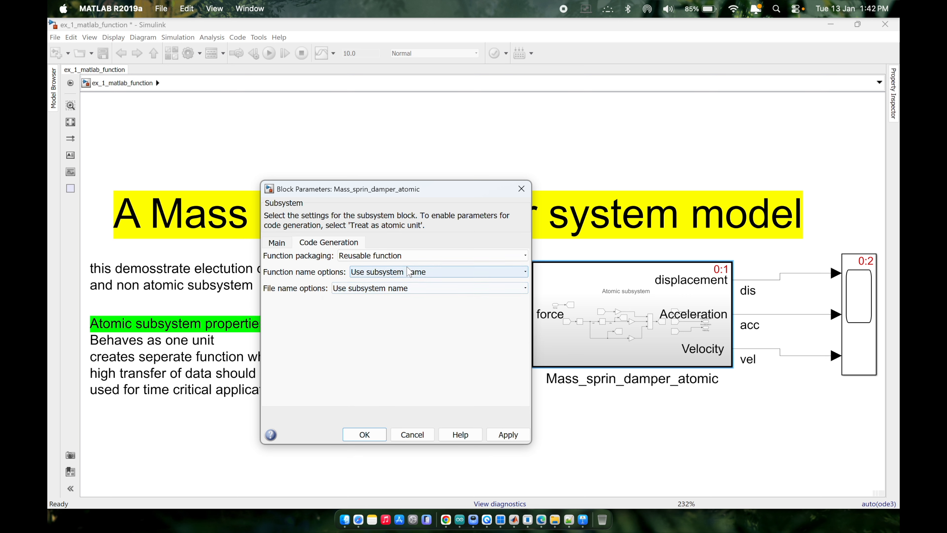
pyautogui.moveTo(274, 276); pyautogui.dragTo(322, 278)
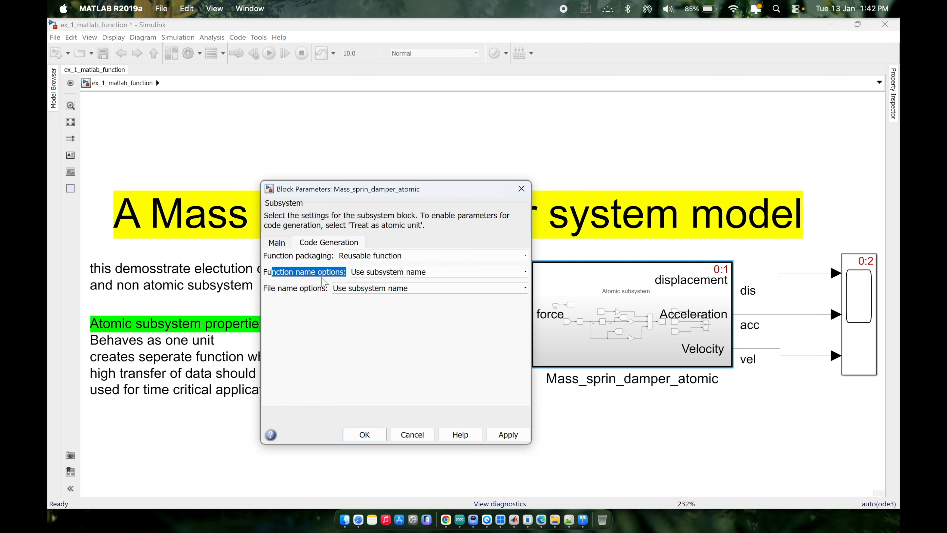
pyautogui.moveTo(267, 290); pyautogui.dragTo(302, 299)
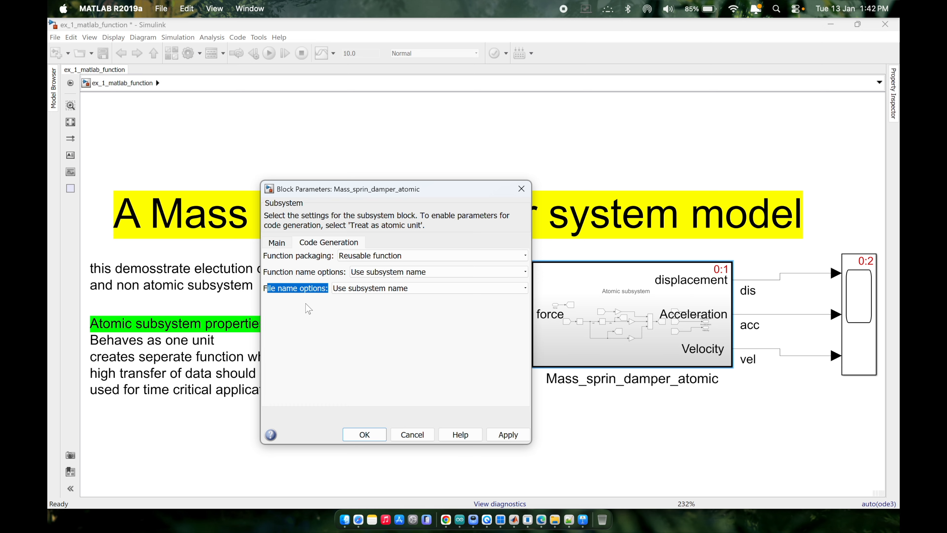
pyautogui.click(315, 314)
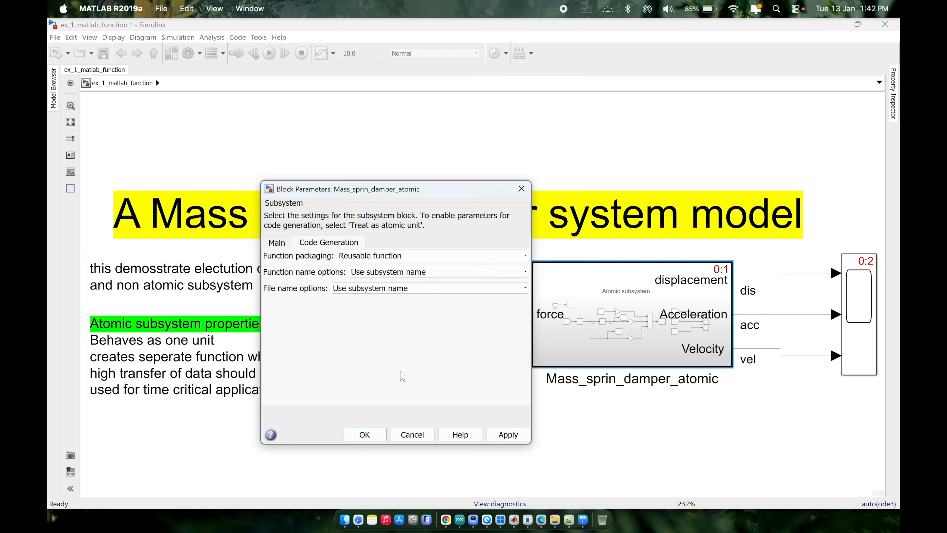
pyautogui.click(358, 434)
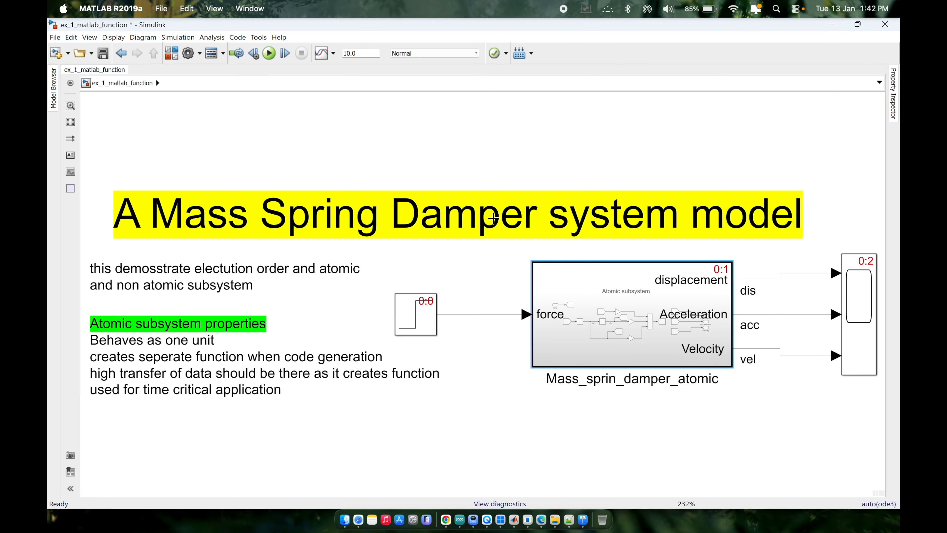
# Switch to the non_atomic model and build its code to produce the Code Generation Report.
pyautogui.rightClick(516, 524)
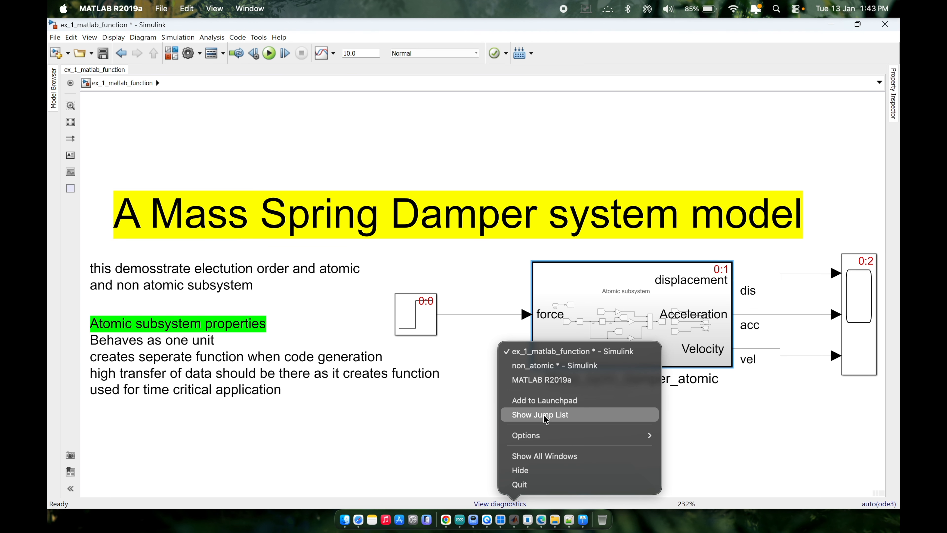
pyautogui.click(547, 366)
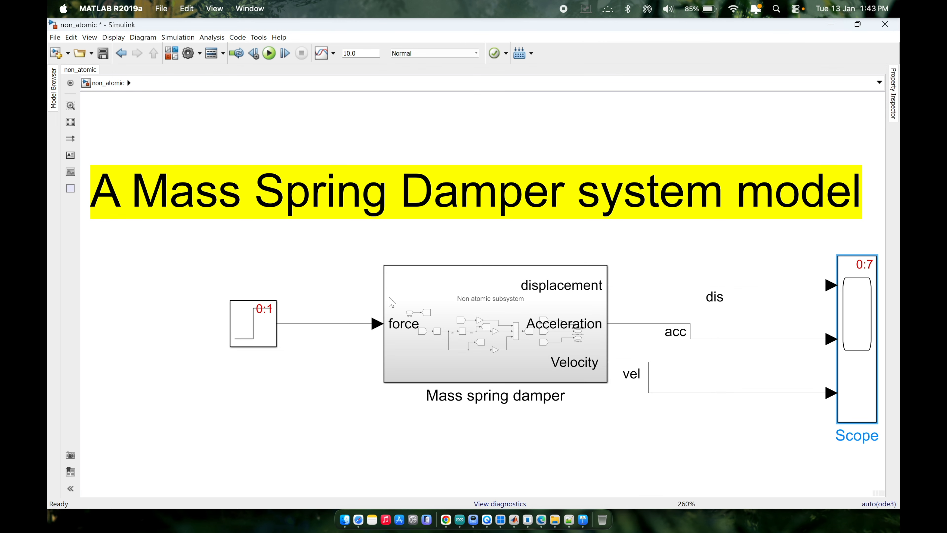
pyautogui.click(347, 211)
pyautogui.press('super+t')
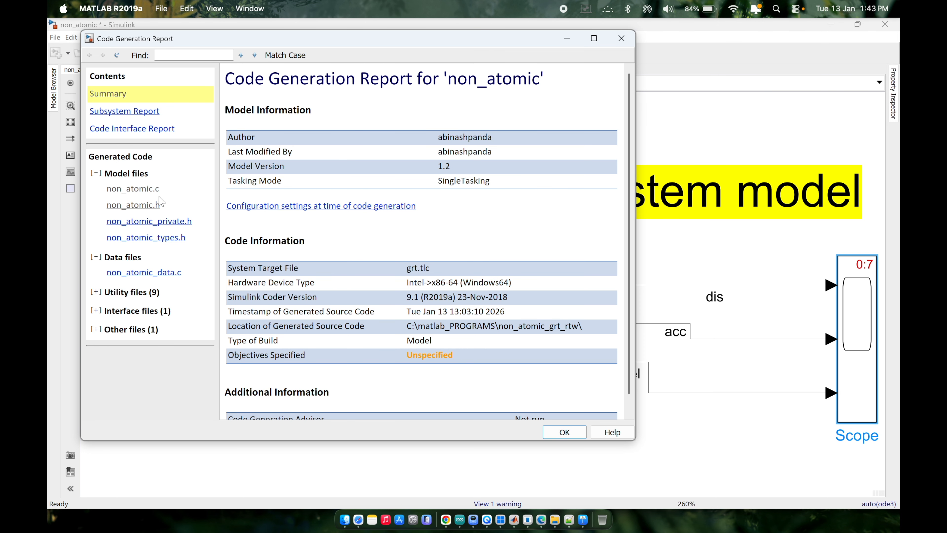
# Review the Subsystem Report of the non_atomic model for non-virtual subsystems and close the Code Generation Report.
pyautogui.click(149, 112)
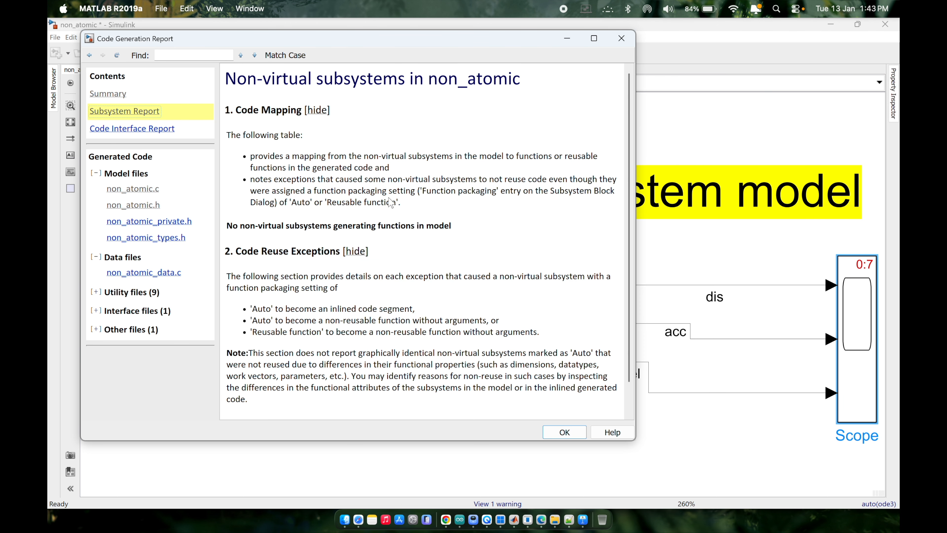
pyautogui.scroll(-1, 402, 226)
pyautogui.scroll(1, 397, 222)
pyautogui.click(619, 43)
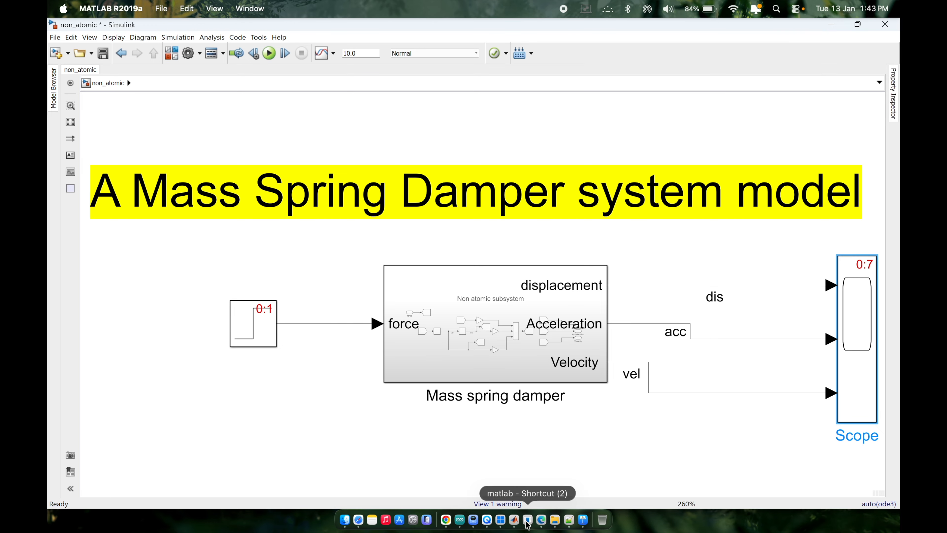
# Switch to the ex_1_matlab_function model, build its code and follow the build log in the diagnostics.
pyautogui.rightClick(515, 520)
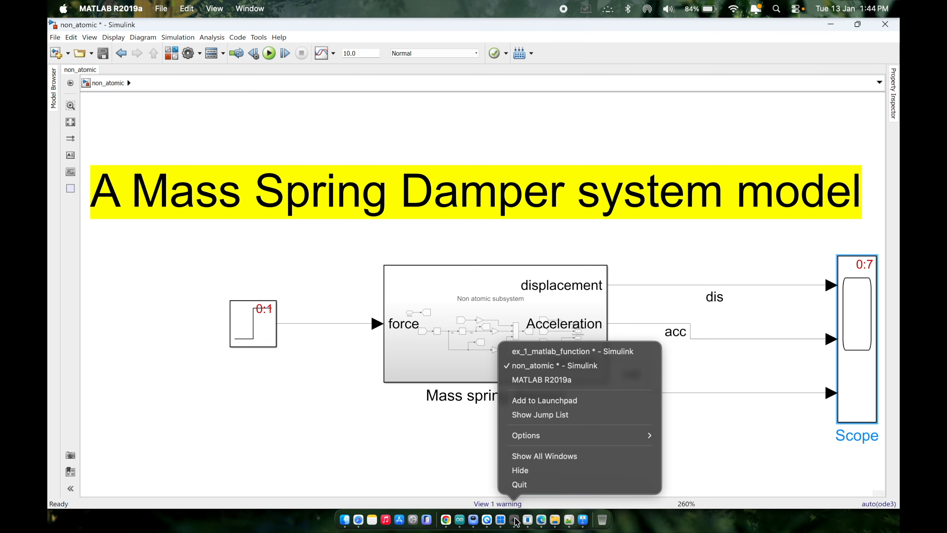
pyautogui.click(544, 352)
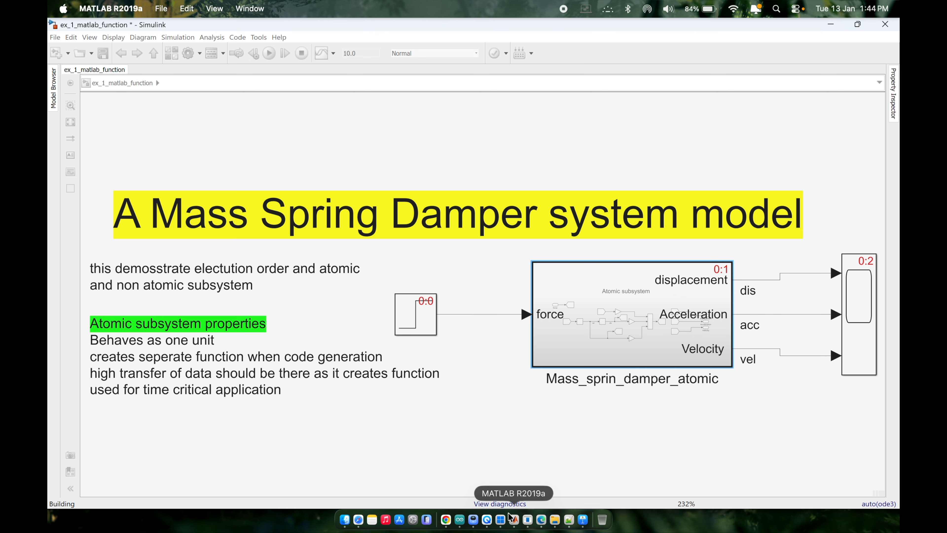
pyautogui.click(508, 504)
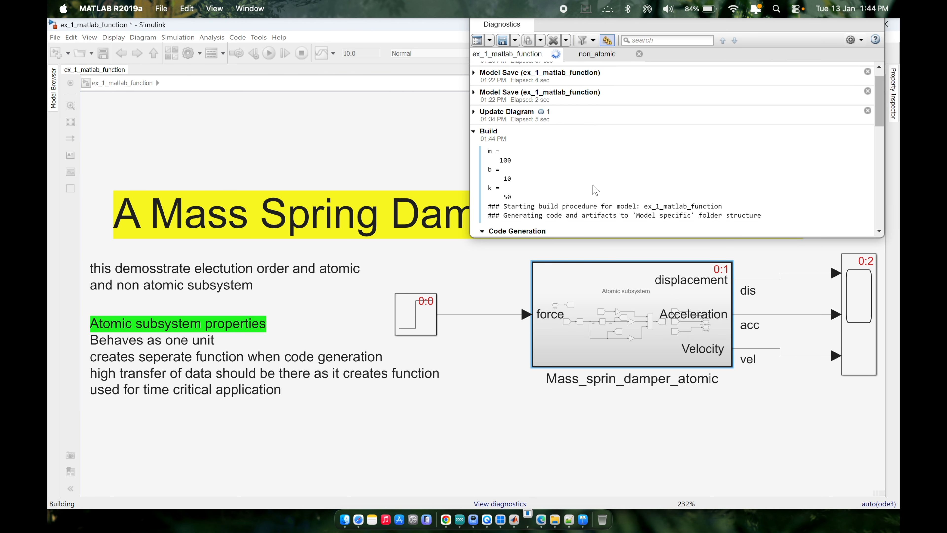
pyautogui.scroll(-2, 593, 191)
pyautogui.scroll(6, 593, 189)
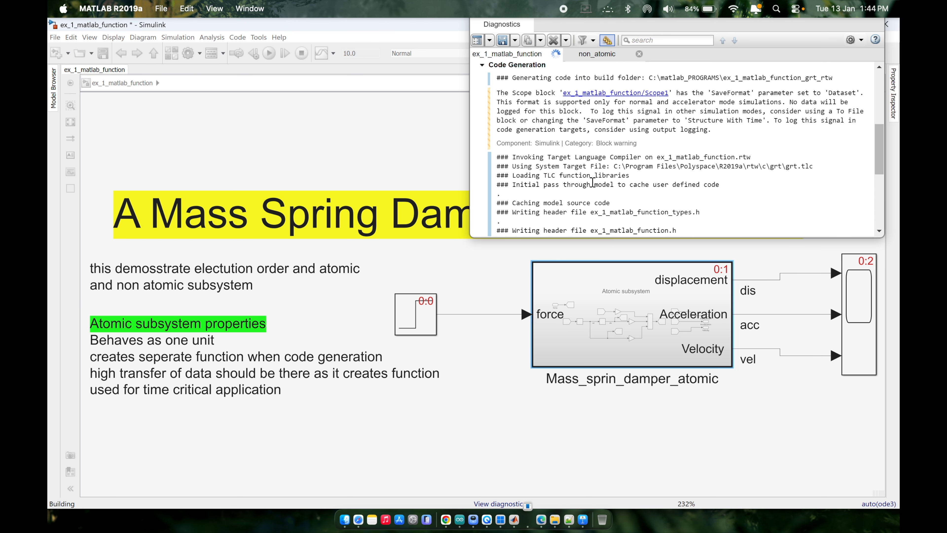
pyautogui.scroll(-5, 540, 142)
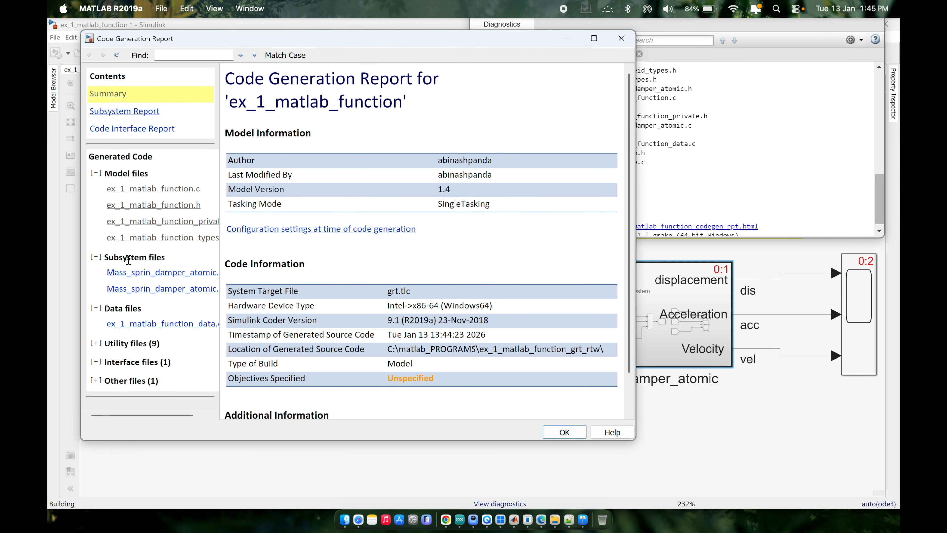
# Maximize the Code Generation Report and examine the function definitions in the subsystem source file Mass_sprin_damper_atomic.c.
pyautogui.moveTo(166, 260); pyautogui.dragTo(107, 254)
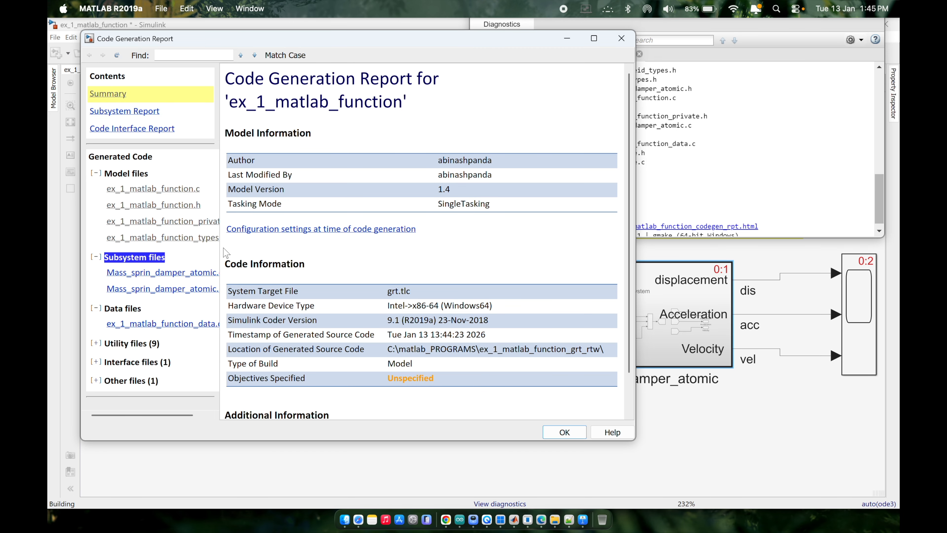
pyautogui.click(594, 38)
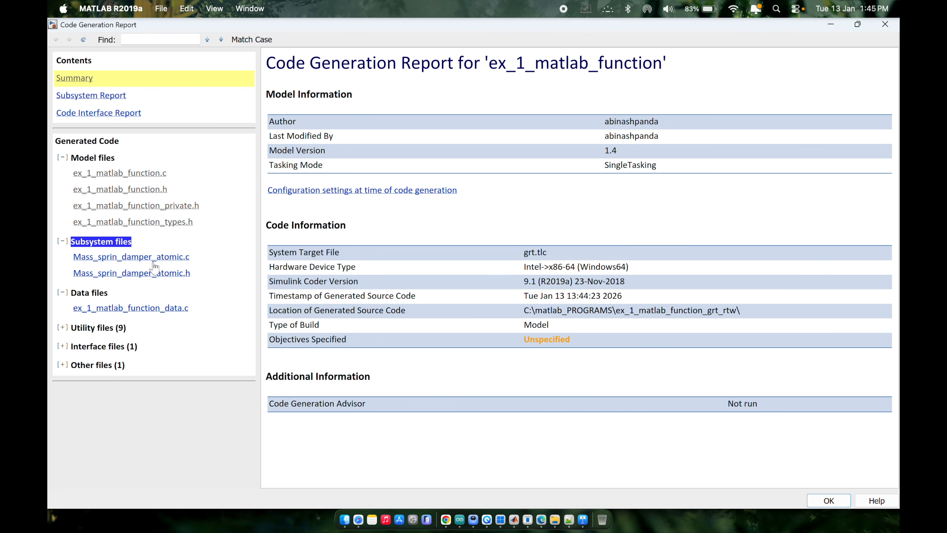
pyautogui.click(186, 259)
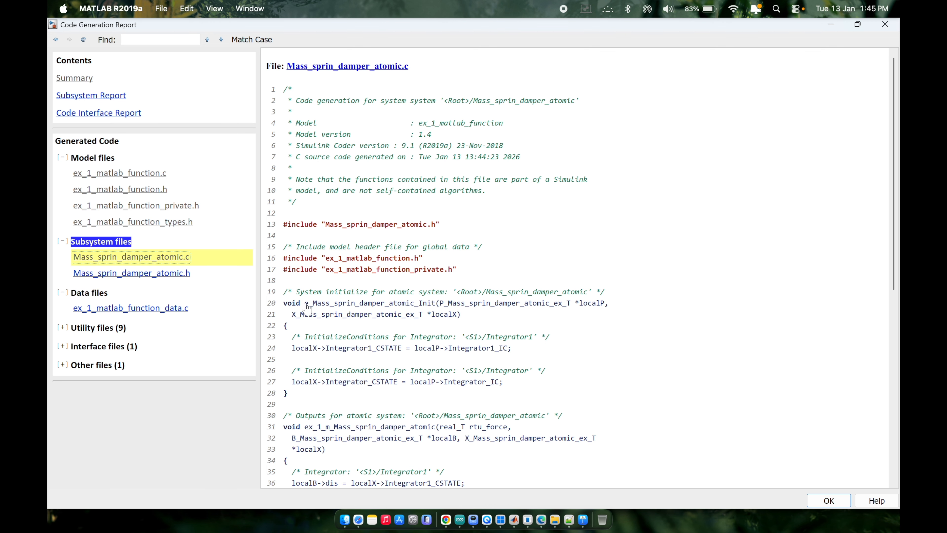
pyautogui.moveTo(304, 303); pyautogui.dragTo(439, 303)
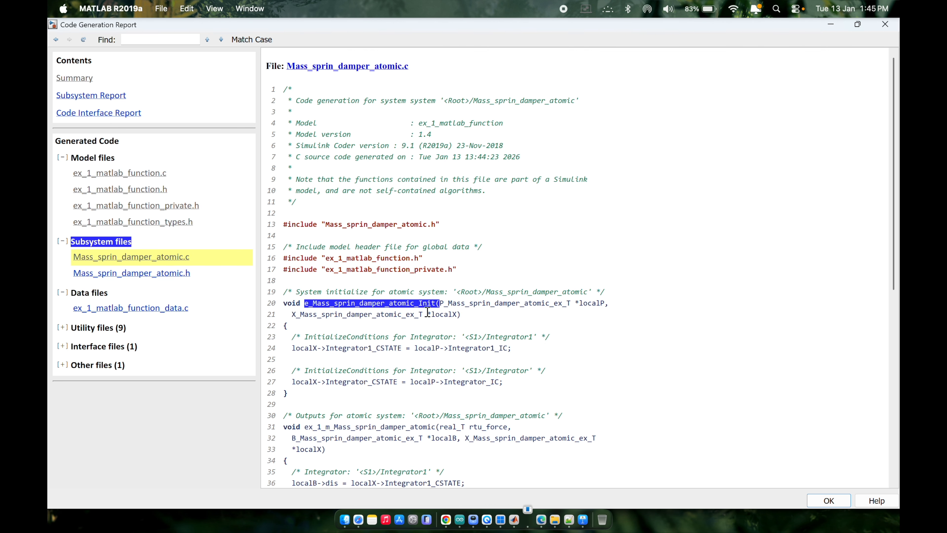
pyautogui.doubleClick(291, 303)
pyautogui.scroll(-6, 291, 303)
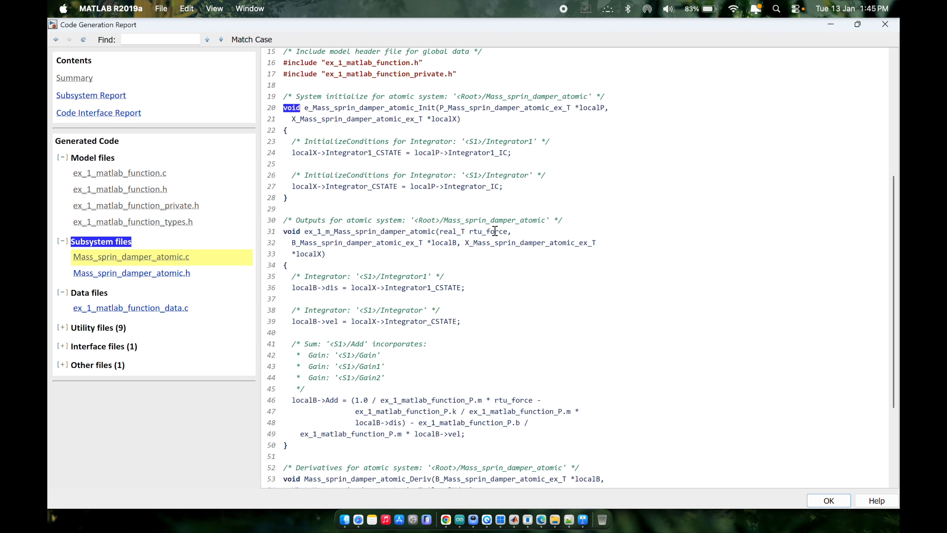
pyautogui.doubleClick(290, 231)
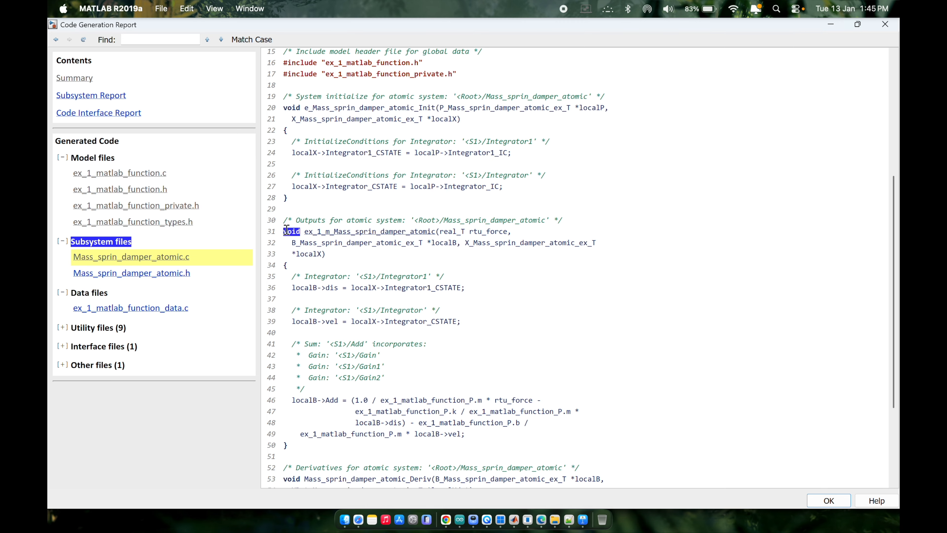
pyautogui.scroll(-4, 390, 246)
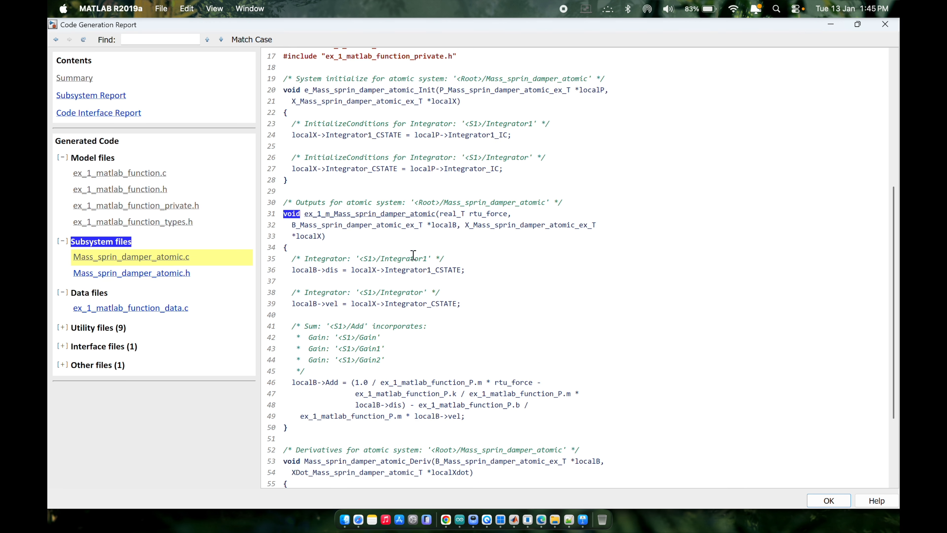
pyautogui.scroll(10, 381, 358)
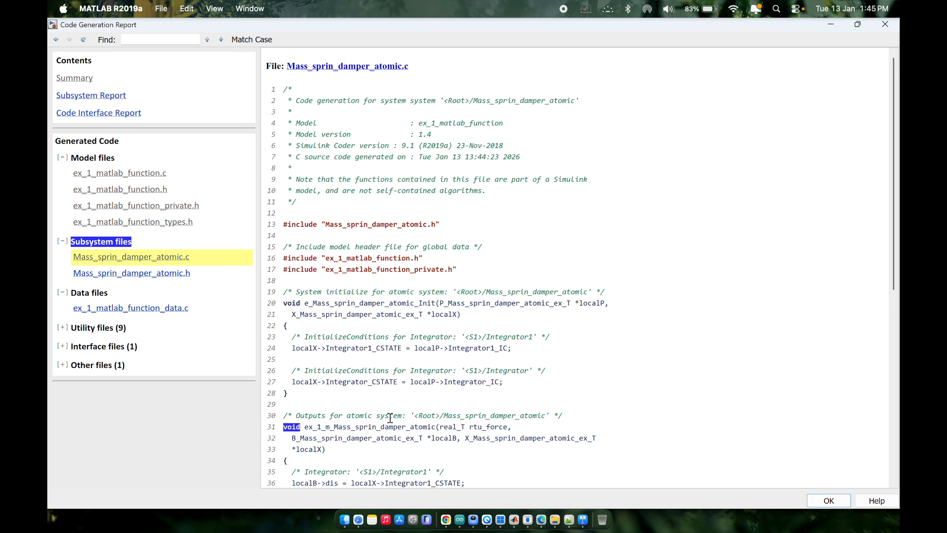
pyautogui.scroll(-3, 459, 371)
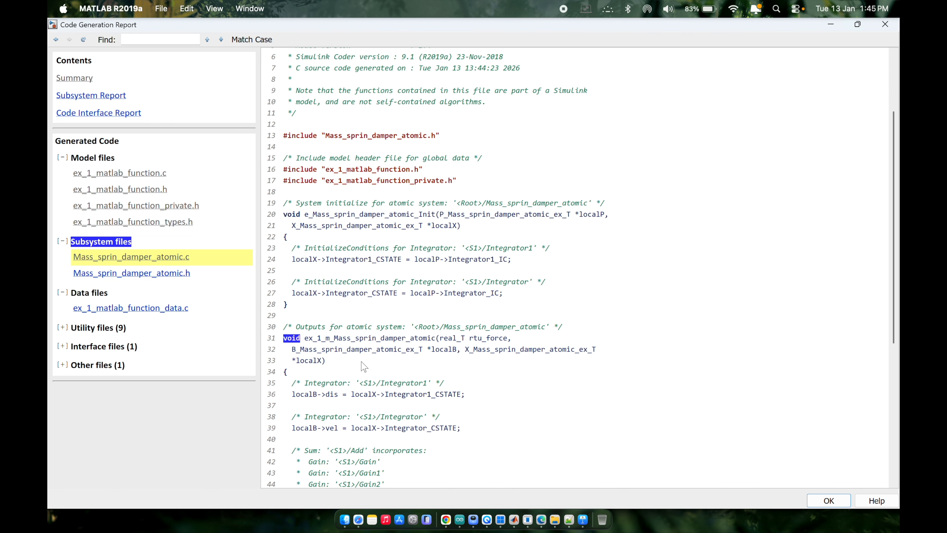
pyautogui.scroll(3, 335, 280)
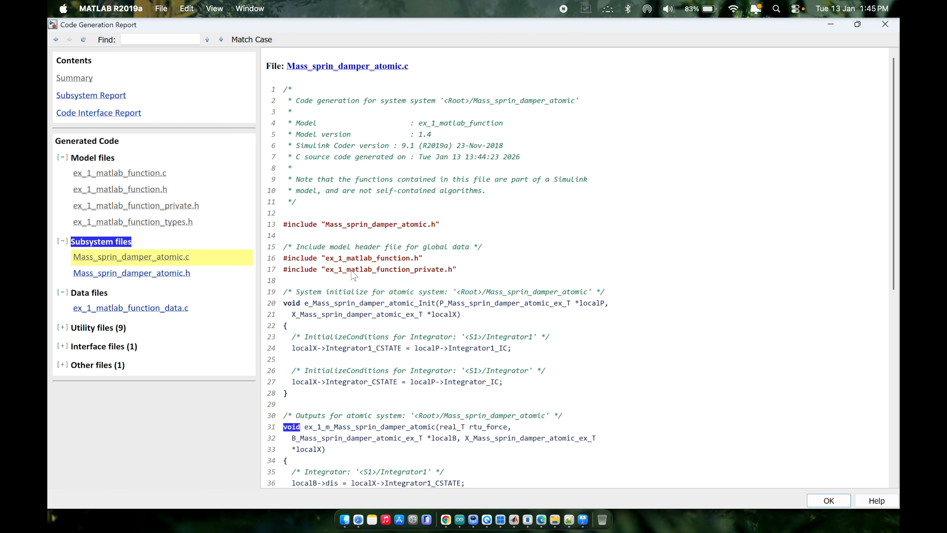
# Look through the subsystem header file Mass_sprin_damper_atomic.h in the report and keep the report window maximized.
pyautogui.click(163, 276)
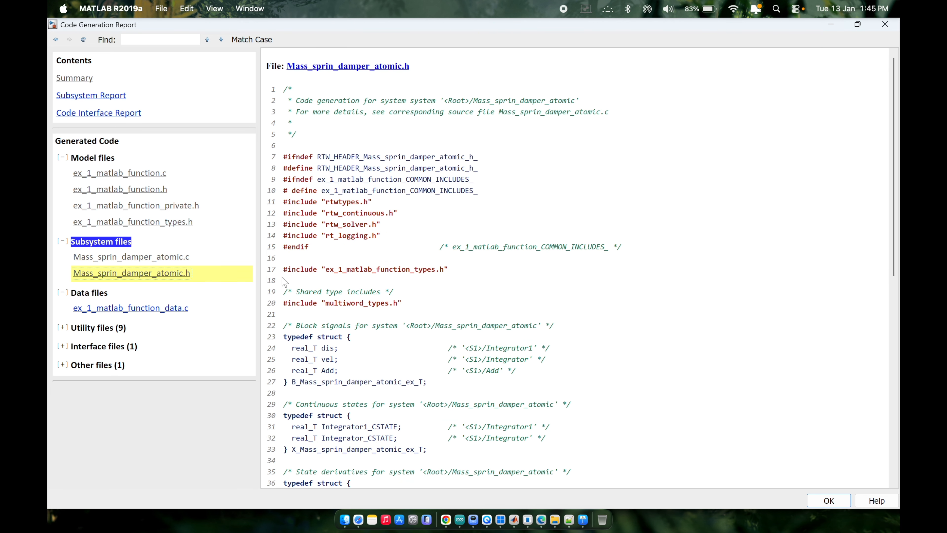
pyautogui.scroll(-10, 399, 360)
pyautogui.scroll(10, 399, 359)
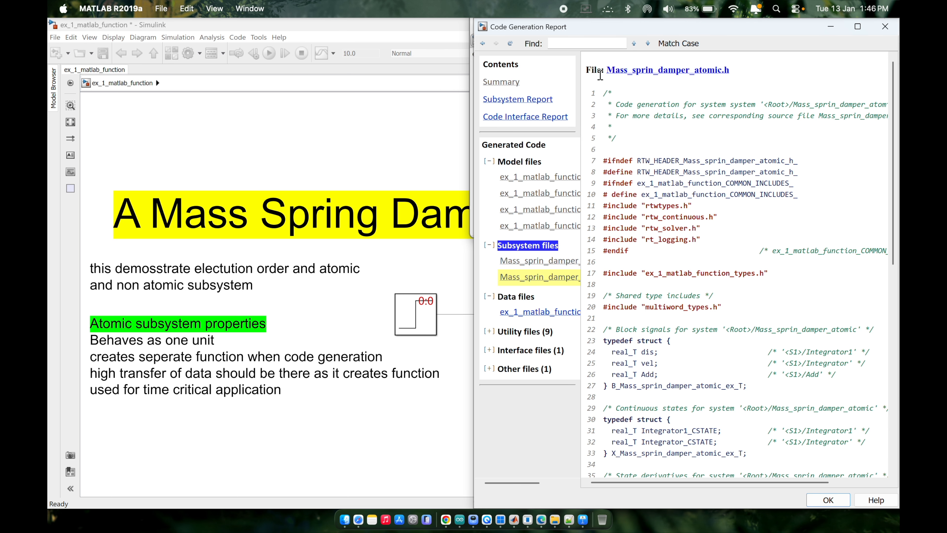
pyautogui.click(857, 26)
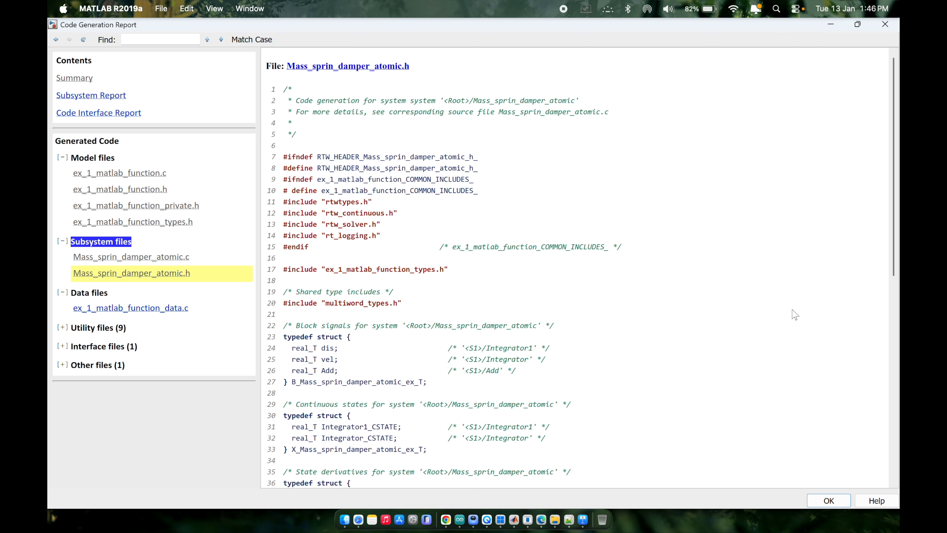
# Look through the generated code of the main model source file ex_1_matlab_function.c.
pyautogui.click(141, 174)
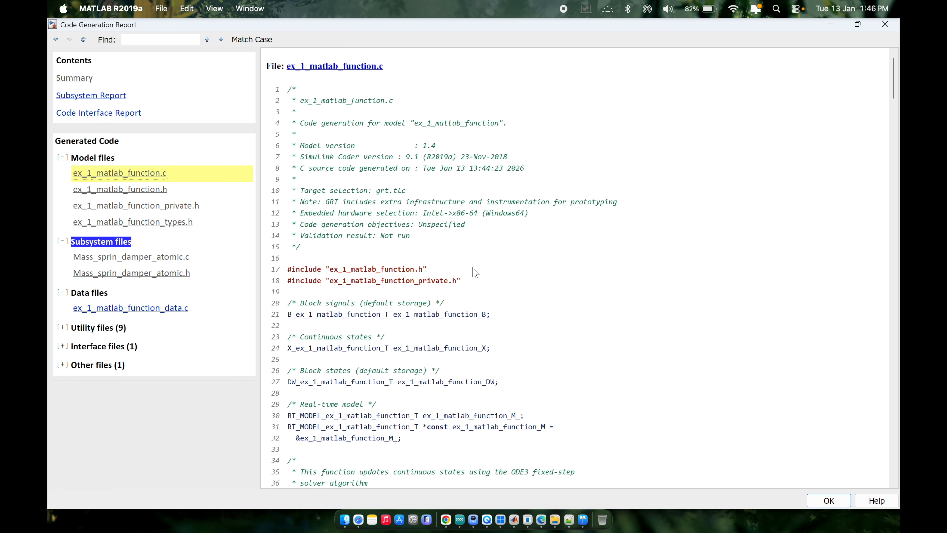
pyautogui.scroll(-8, 475, 273)
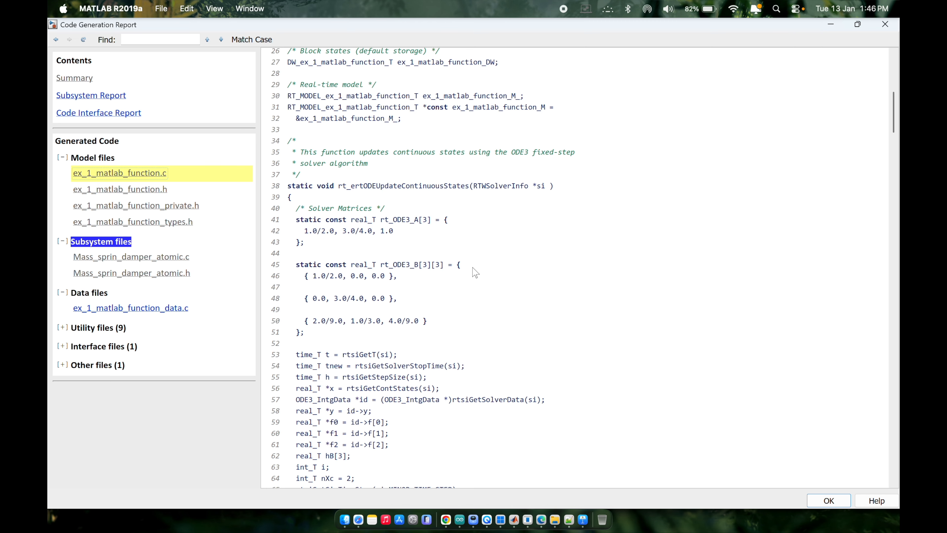